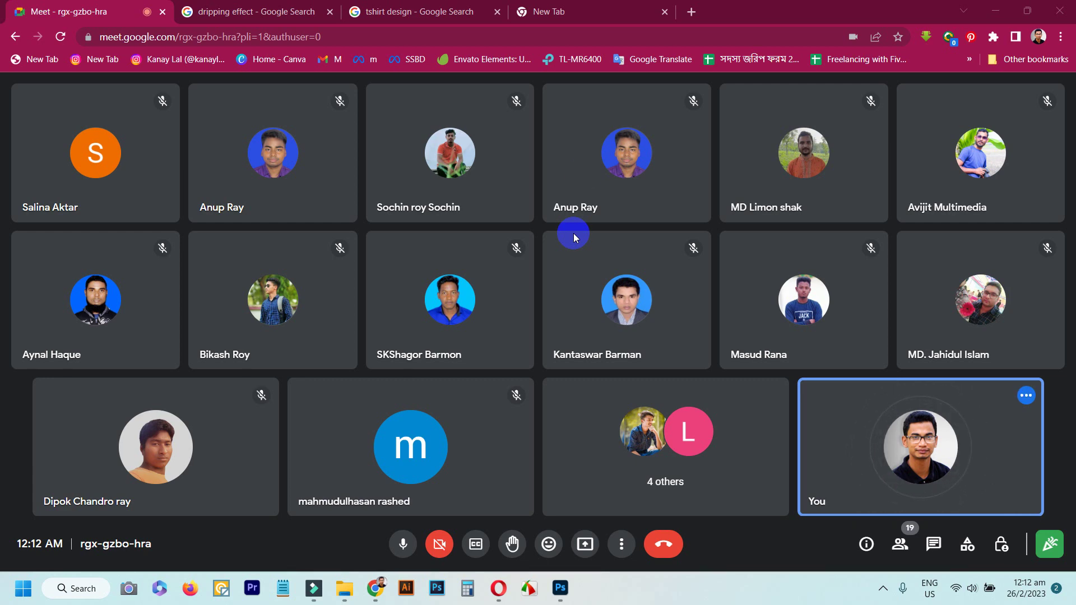
- Present the entire screen in the Google Meet call and hide the screen-sharing notice
left_click(577, 9)
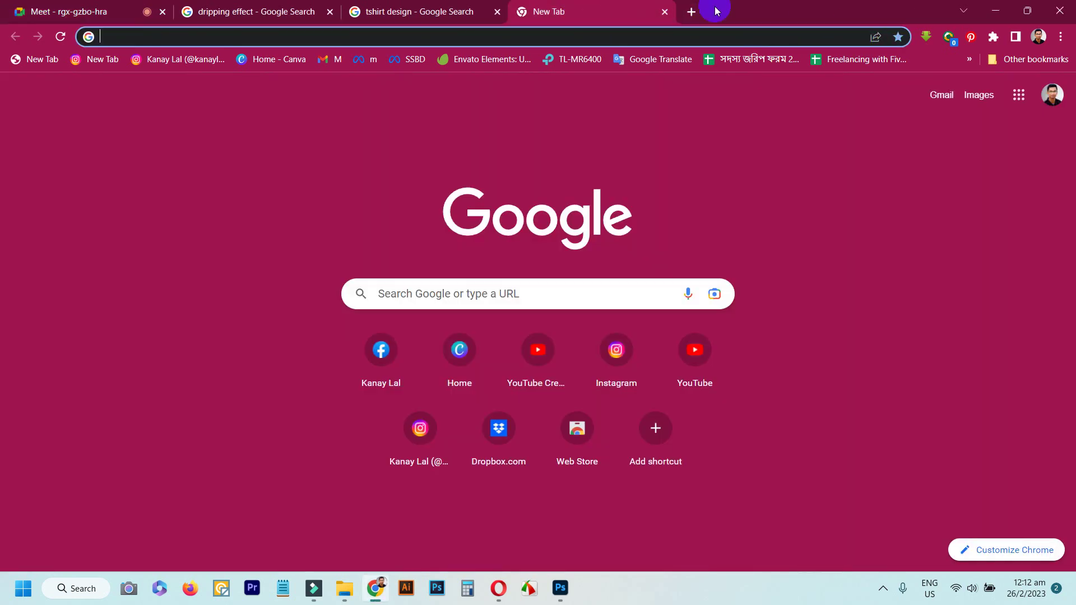
left_click(68, 12)
left_click(585, 545)
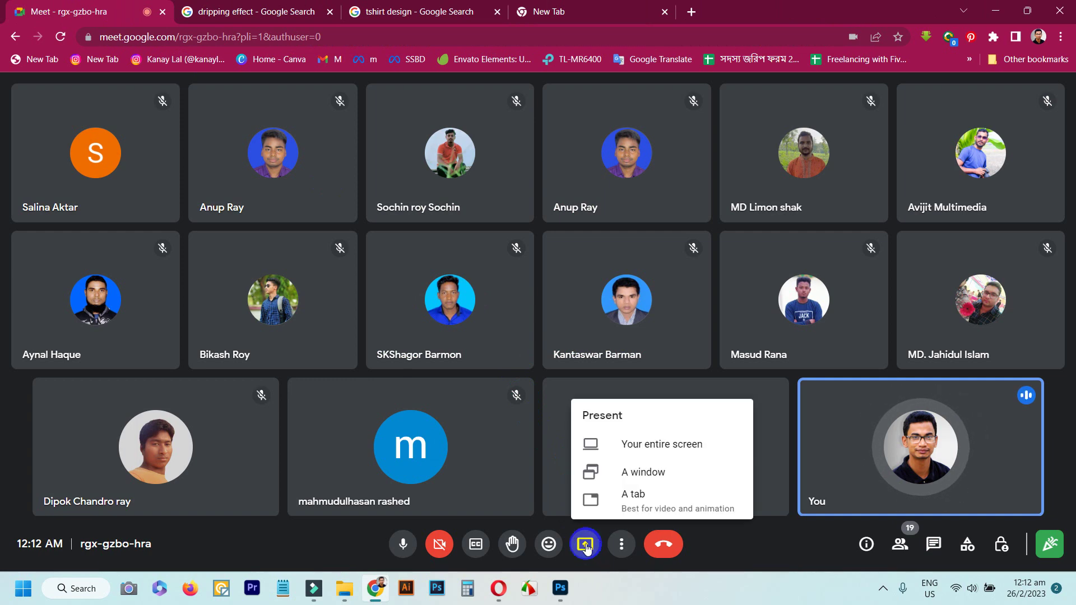
left_click(645, 443)
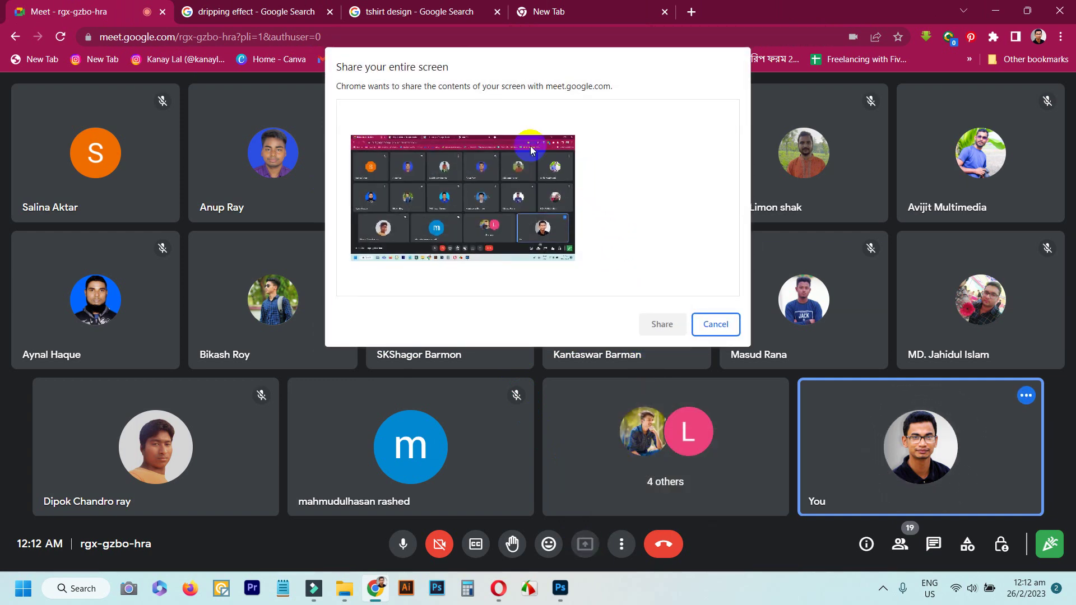
left_click(505, 189)
left_click(661, 324)
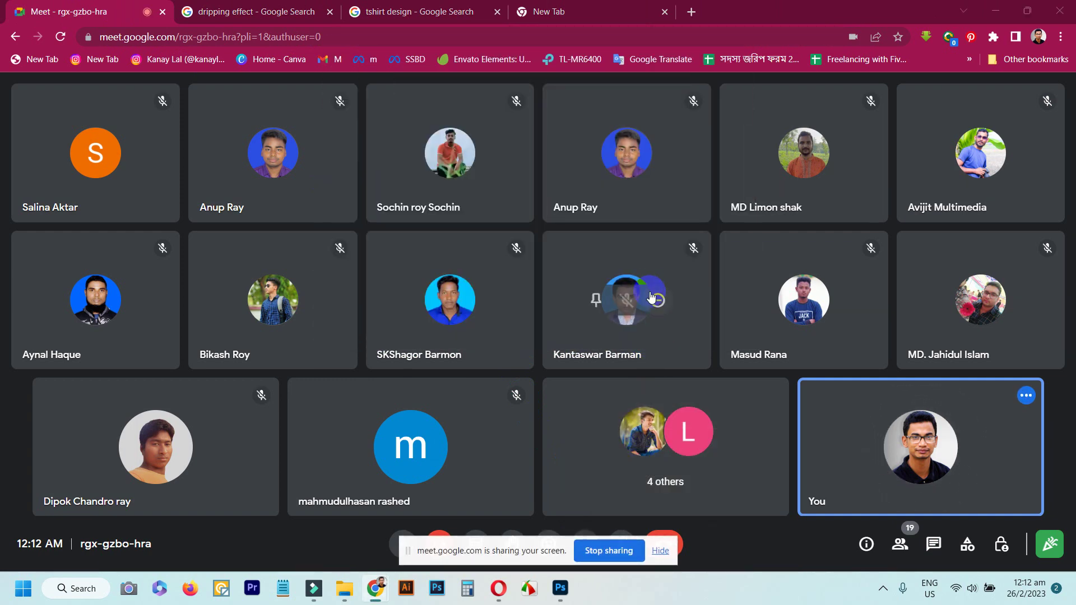
left_click(661, 551)
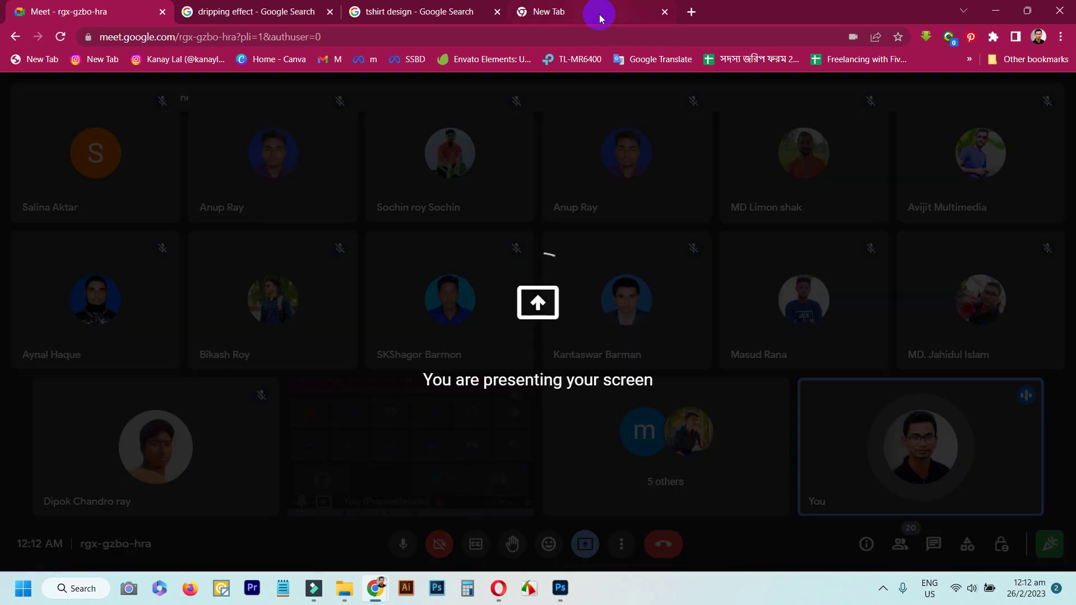
- Open ChatGPT in the empty browser tab using the saved "Create a portrait request" bookmark
left_click(600, 14)
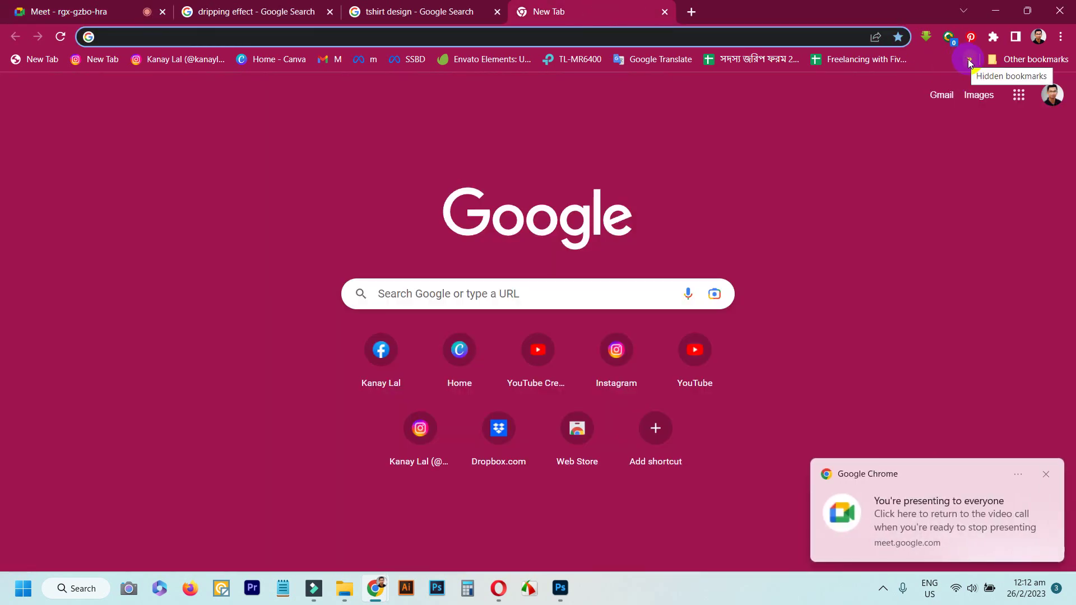
left_click(970, 60)
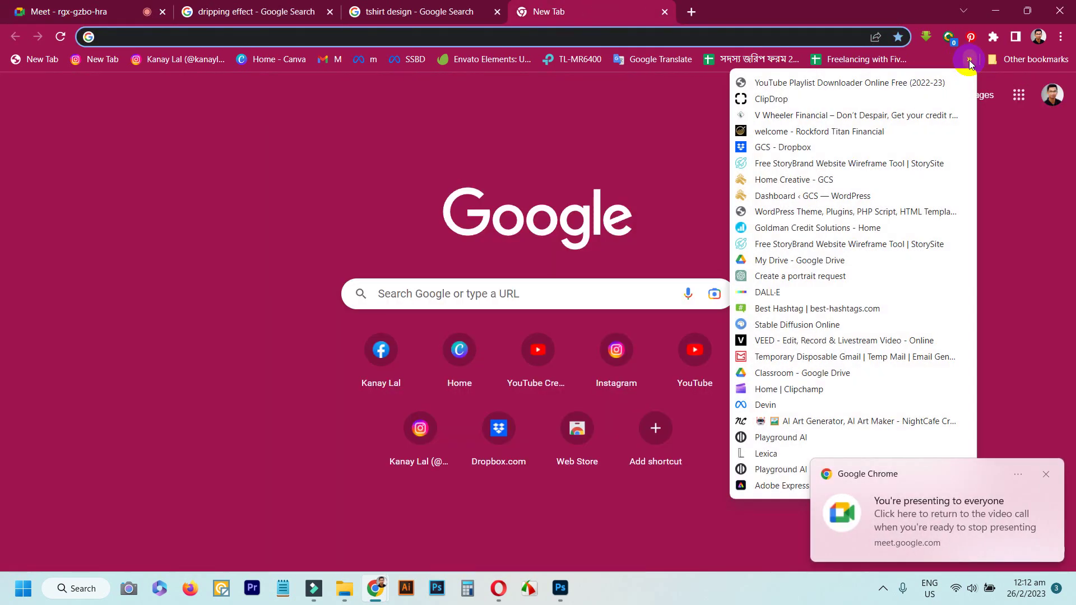
left_click(818, 276)
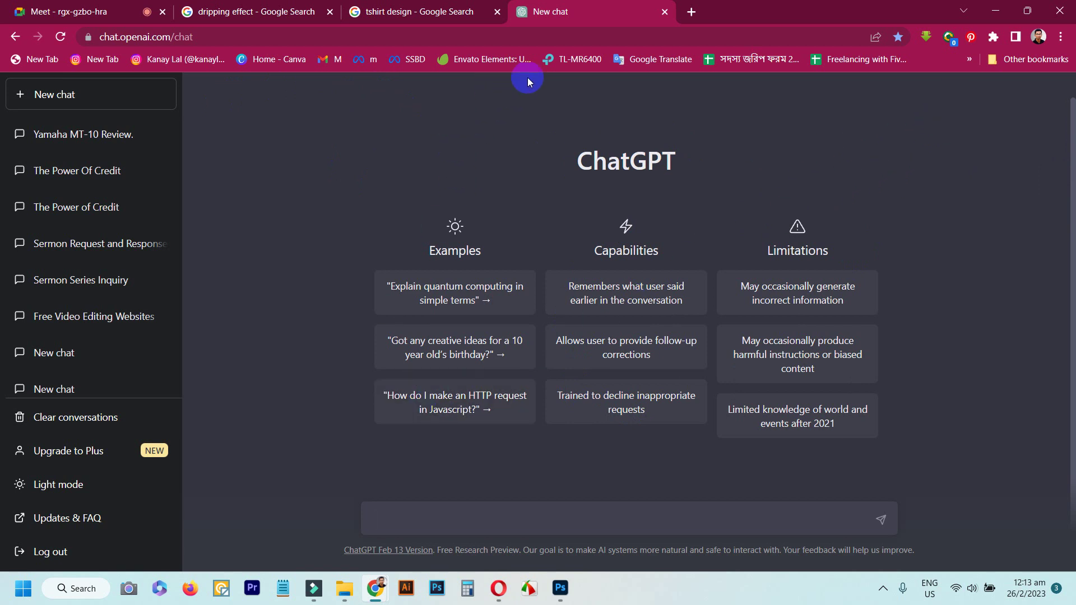
- Browse the Google image results for "tshirt design" and preview the "Just Keep Moving Forward" design
left_click(404, 11)
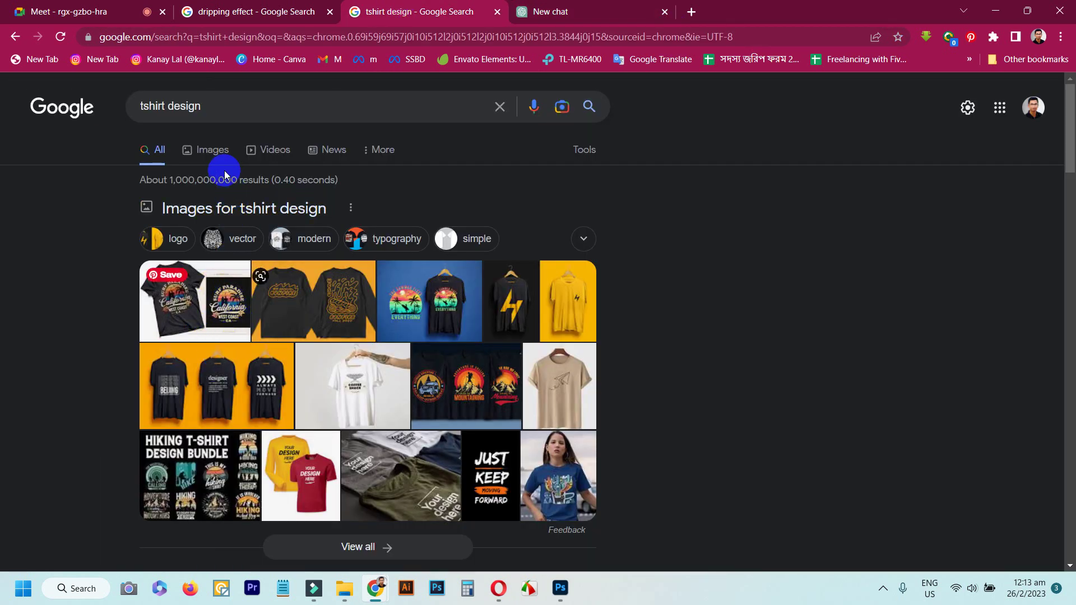
left_click(209, 149)
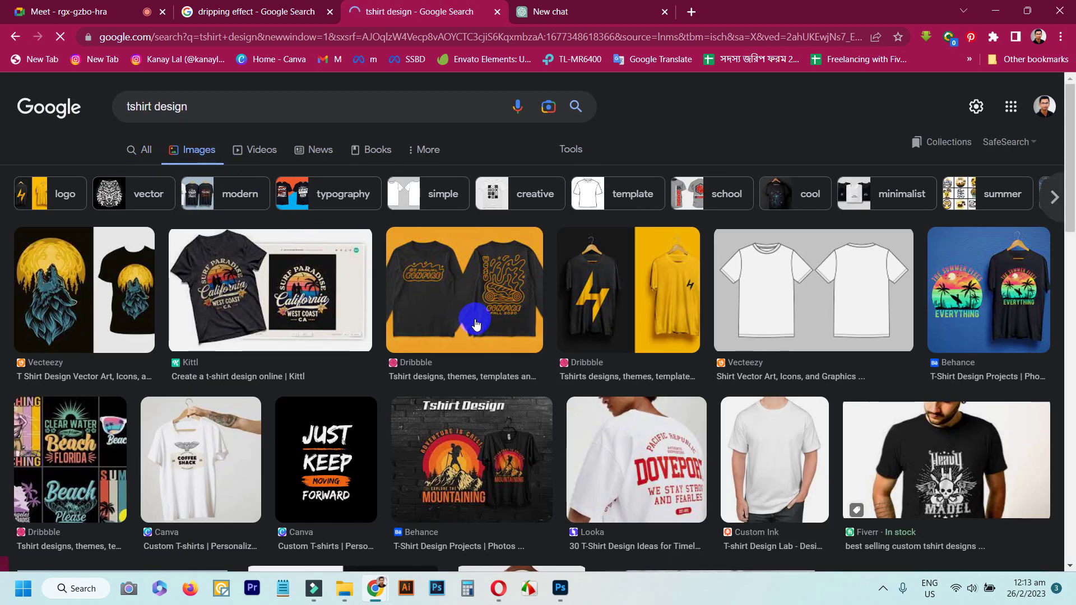
left_click(343, 465)
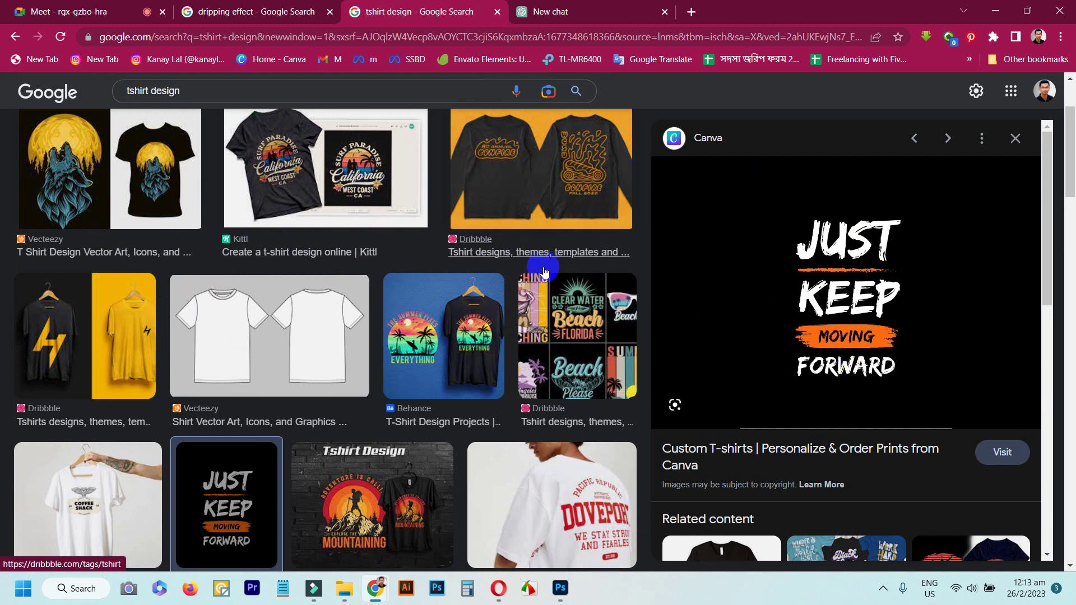
scroll(516, 269, "down", 4)
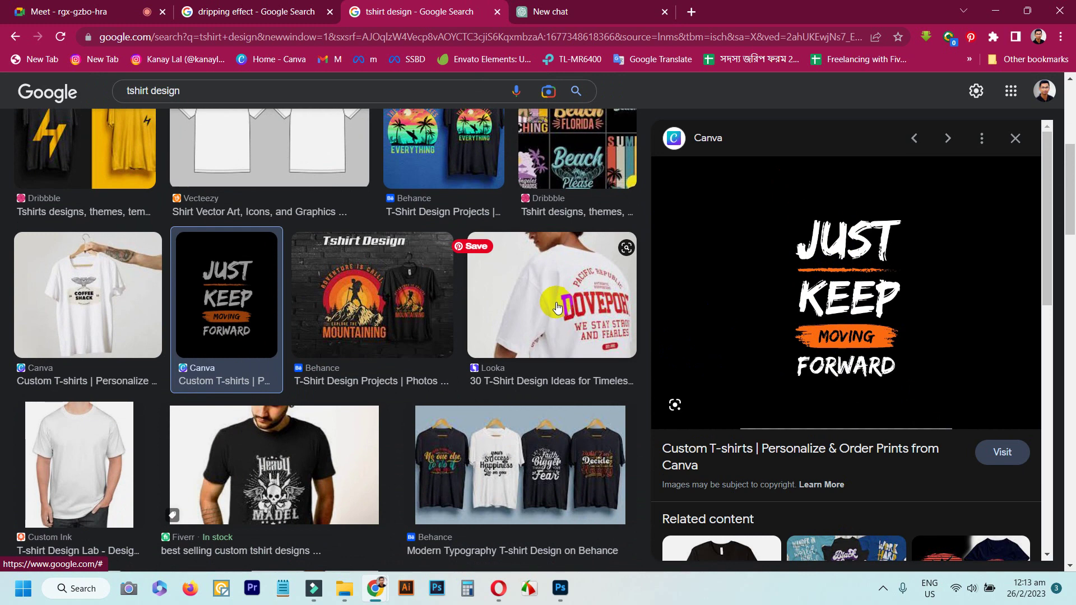
- Check the Meet call, return to the t-shirt image results and preview the "Peace Love Coffee" design
left_click(96, 6)
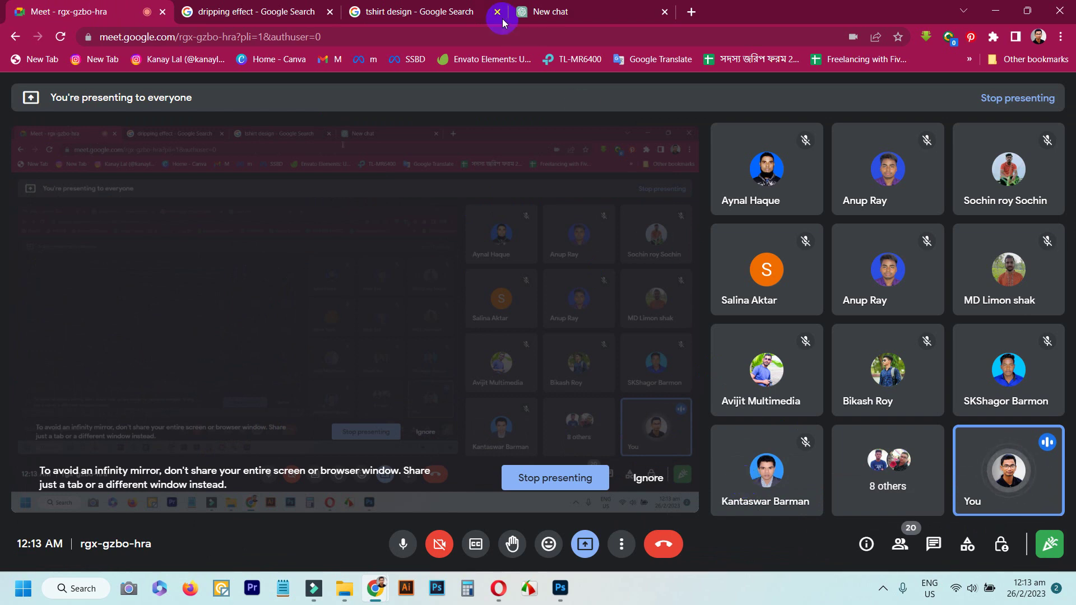
left_click(425, 8)
scroll(389, 360, "down", 5)
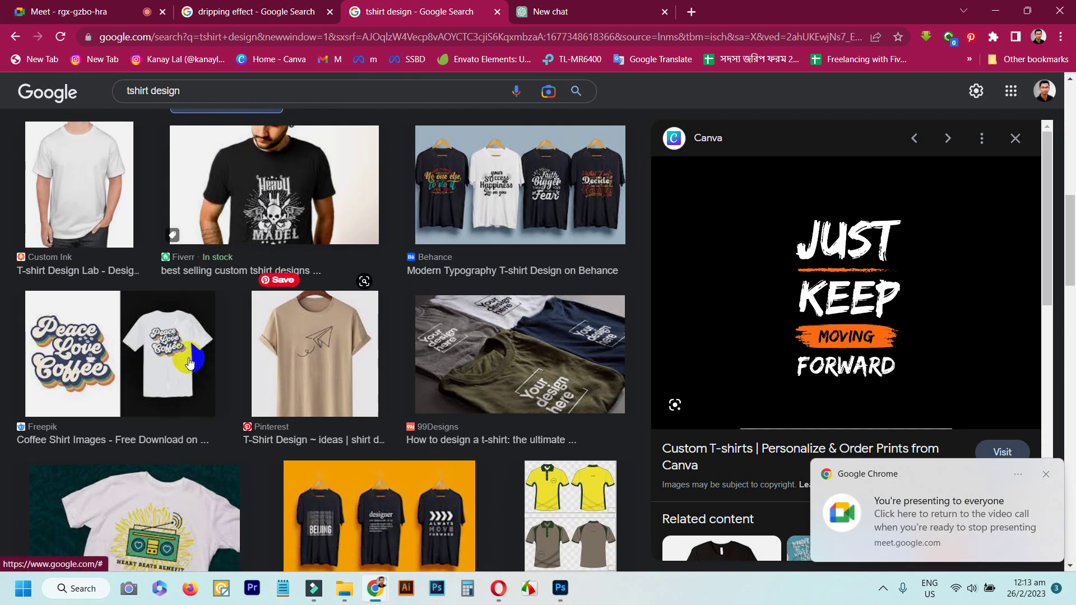
left_click(77, 352)
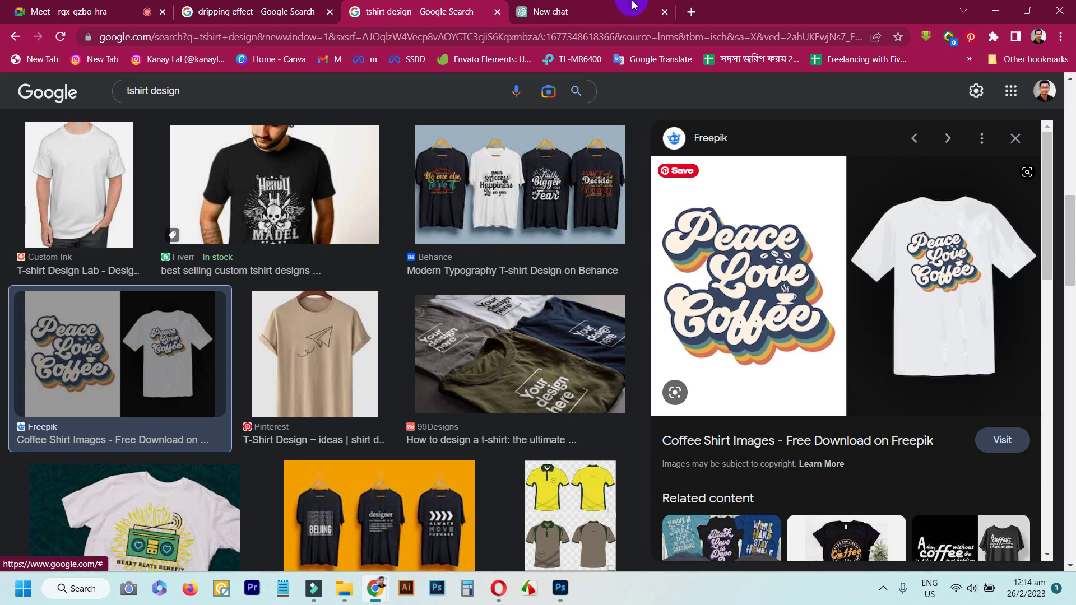
- Switch to ChatGPT and draft the prompt "100 most popular t shirt design"
left_click(590, 7)
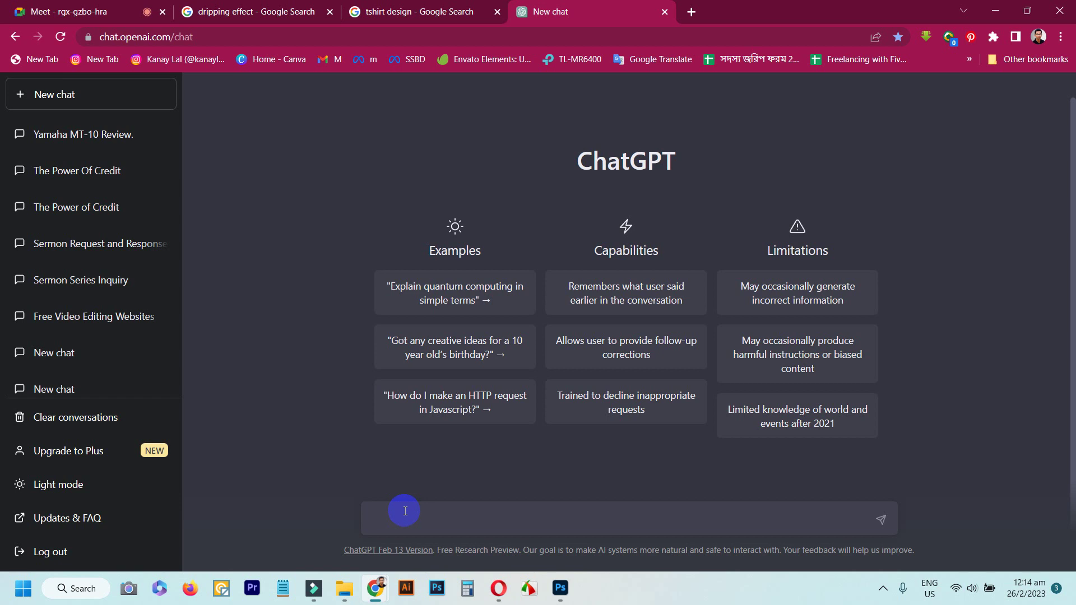
type("100 most popular tes")
key("BackSpace")
type("shirt design")
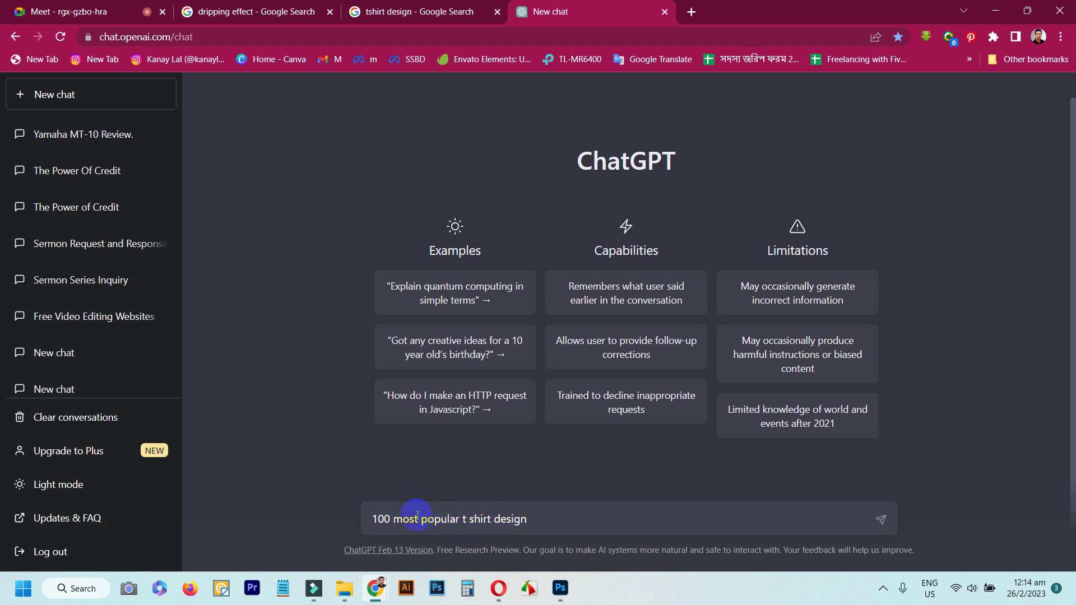
- Reword the prompt to "most popular 100 quotes for typography t shirt design" and submit it
left_click_drag(393, 520, 373, 520)
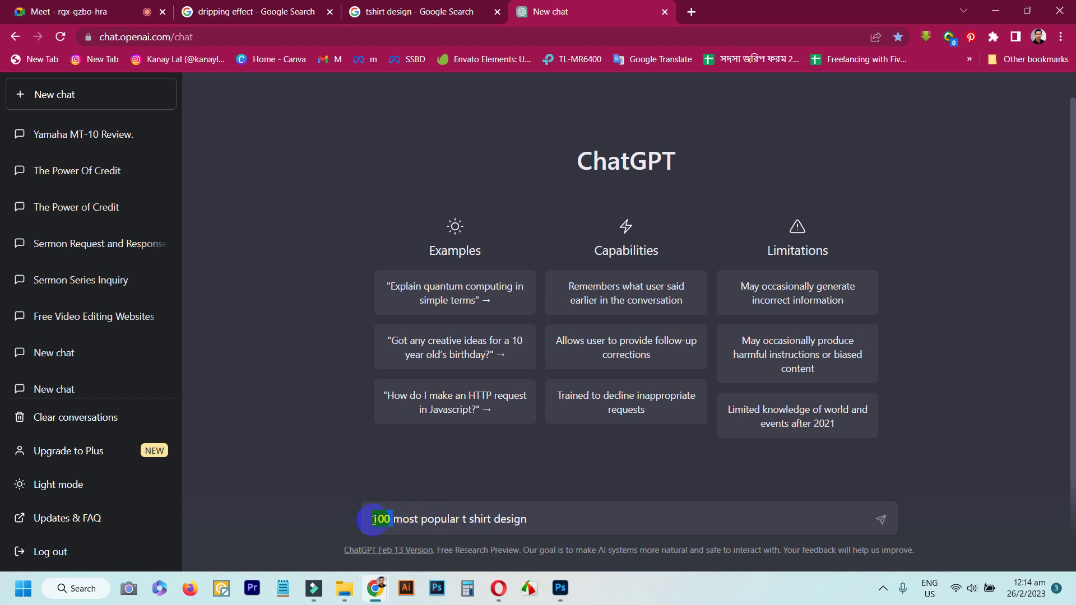
key("BackSpace")
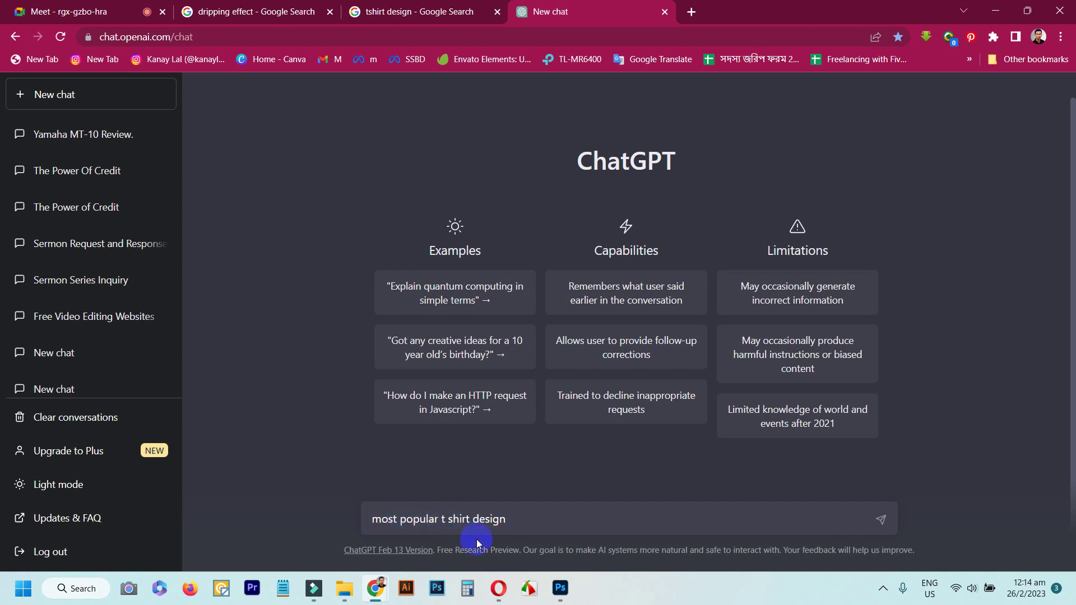
left_click(441, 520)
type("100  ")
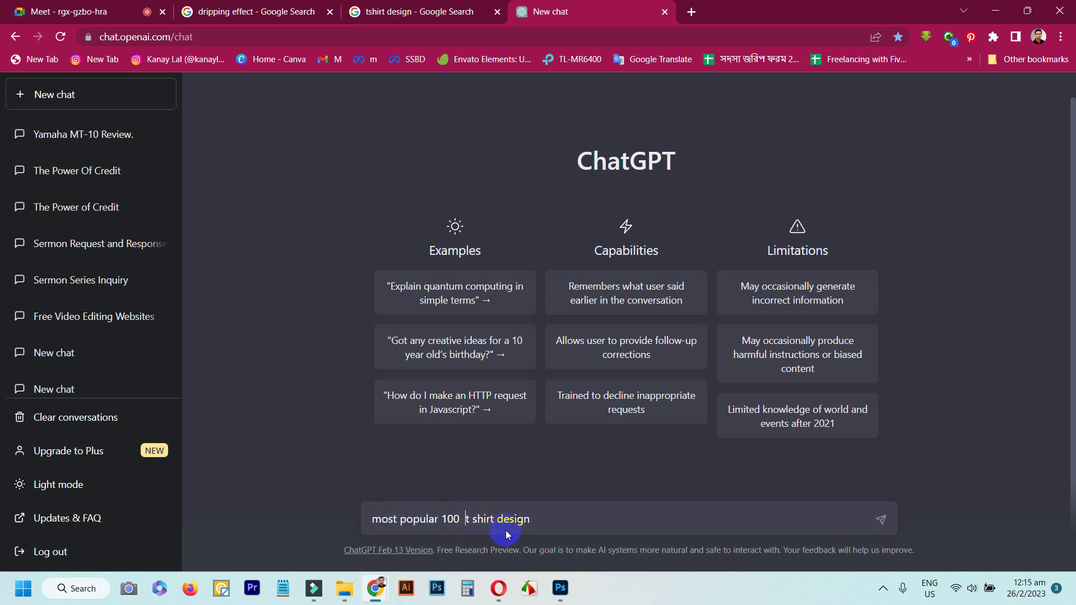
type("quotes for ")
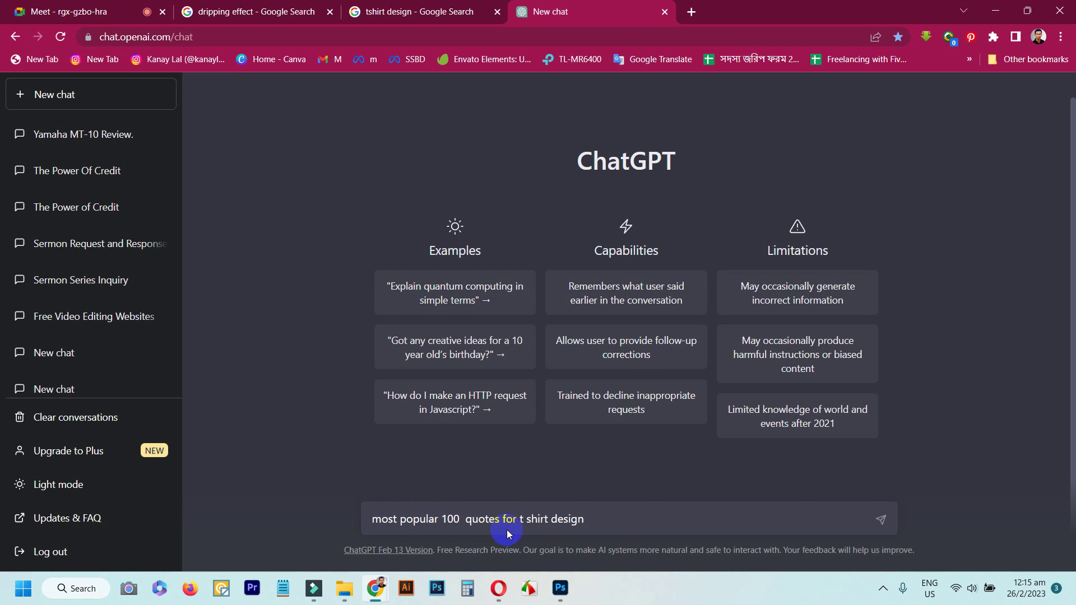
type("typography t")
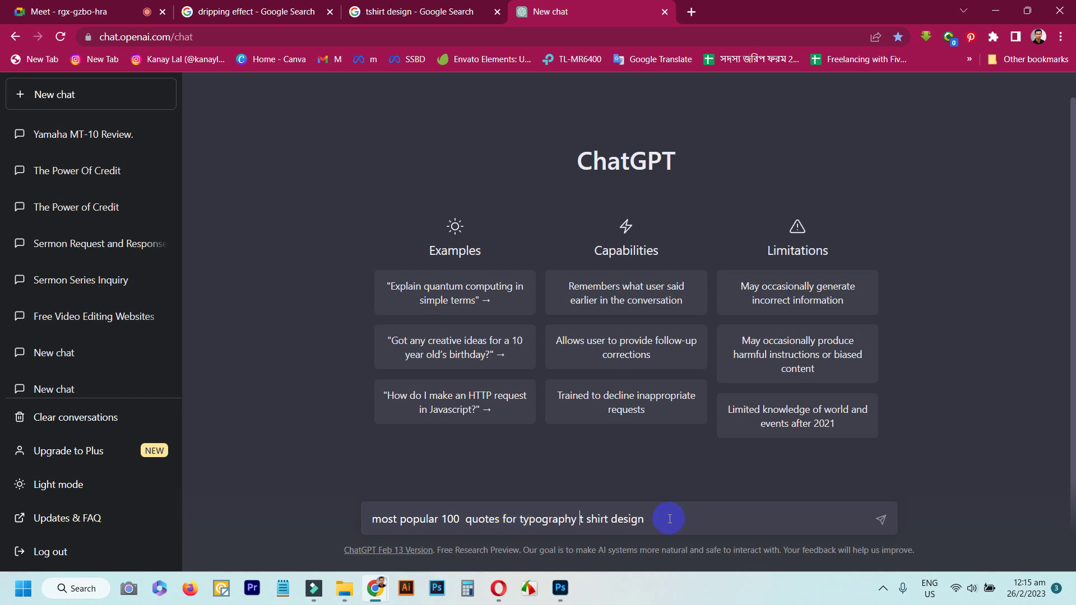
left_click(666, 519)
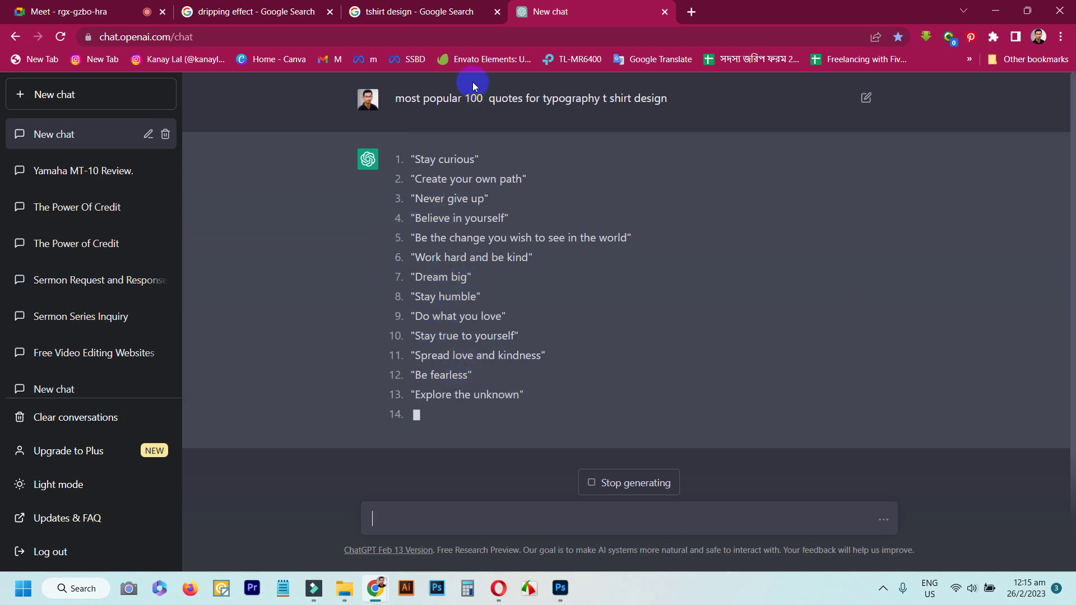
- Read through the generated list of t-shirt quotes from beginning to end and compare it with the prompt
scroll(451, 88, "up", 1)
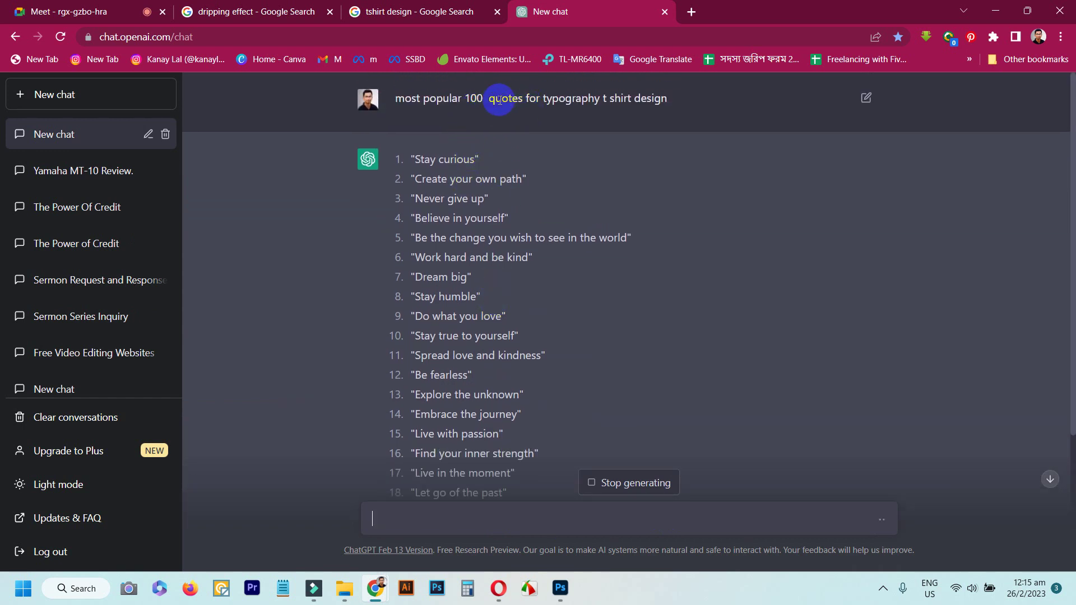
scroll(505, 345, "down", 1)
scroll(505, 345, "down", 2)
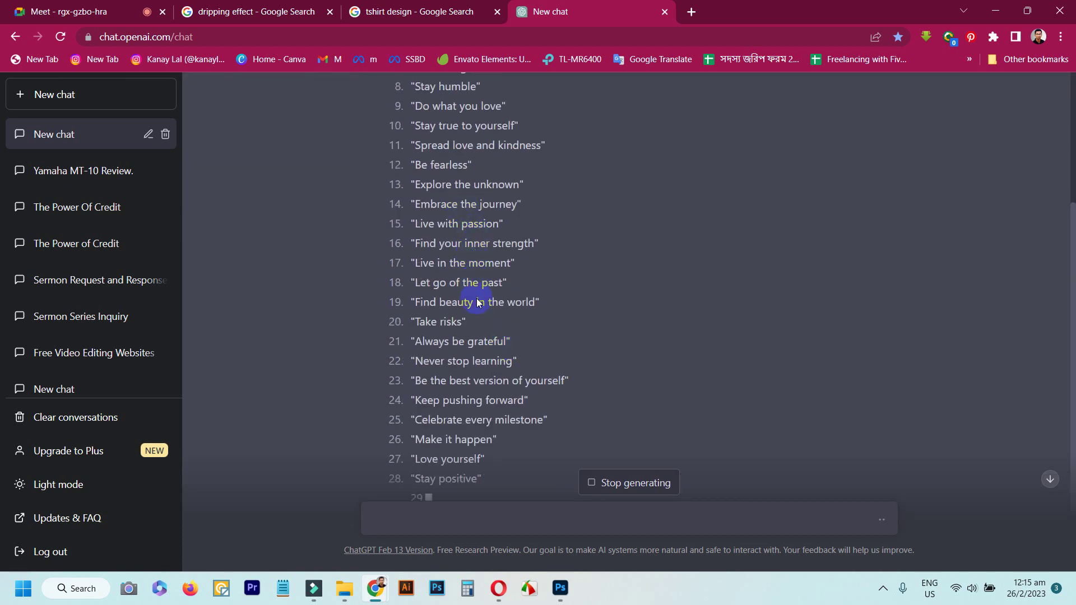
scroll(485, 300, "down", 2)
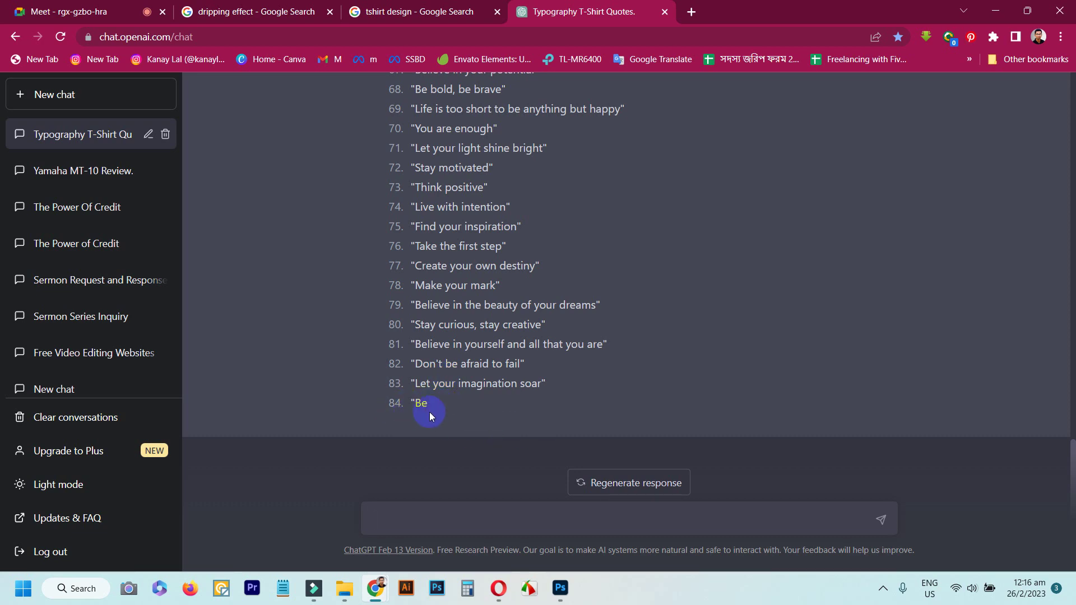
scroll(472, 363, "up", 20)
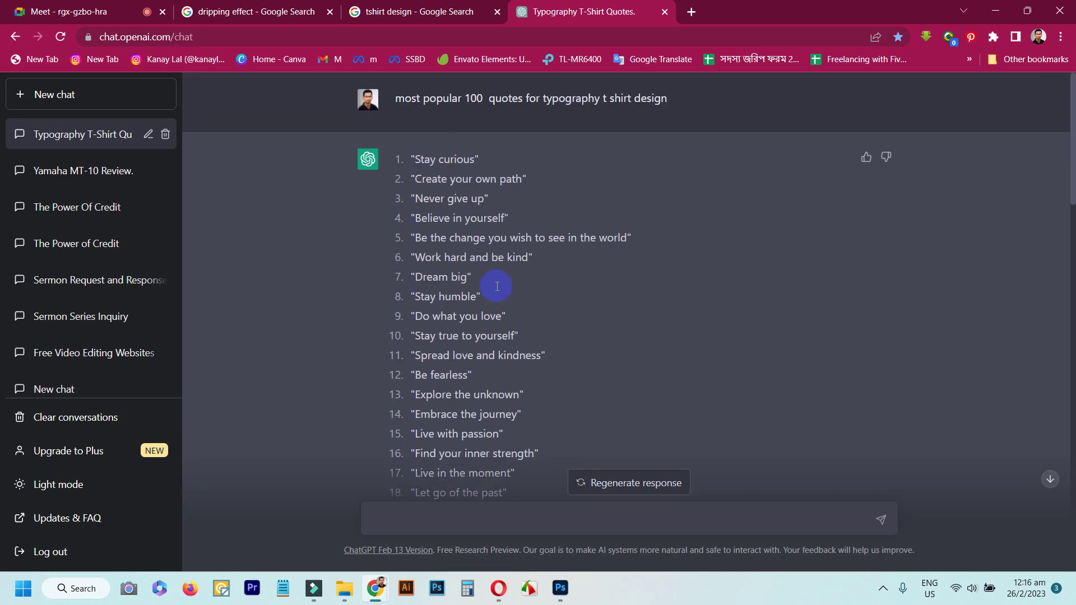
scroll(440, 372, "down", 20)
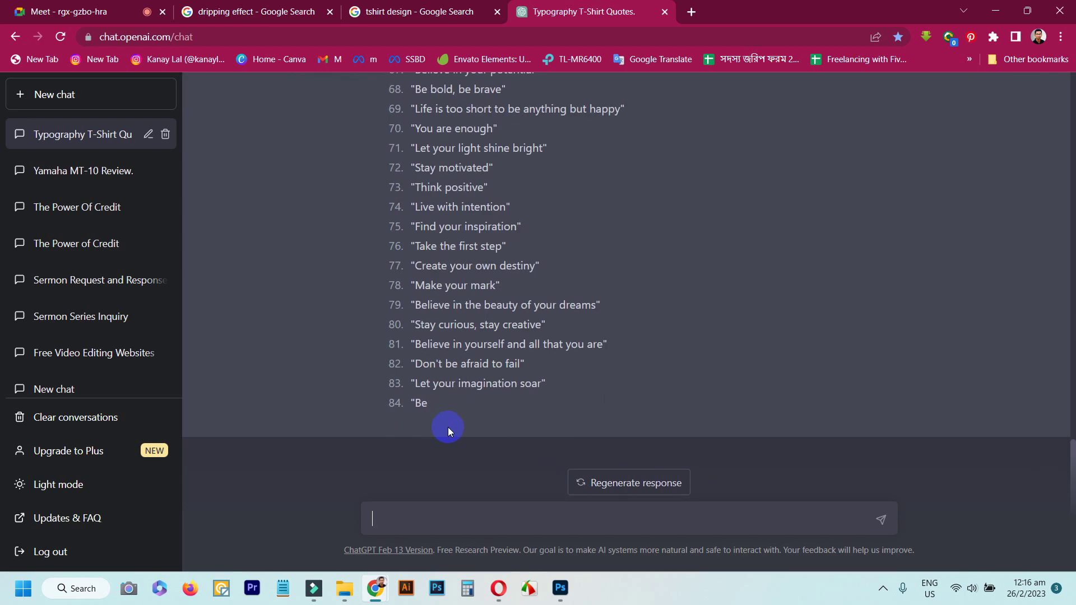
scroll(446, 185, "up", 1)
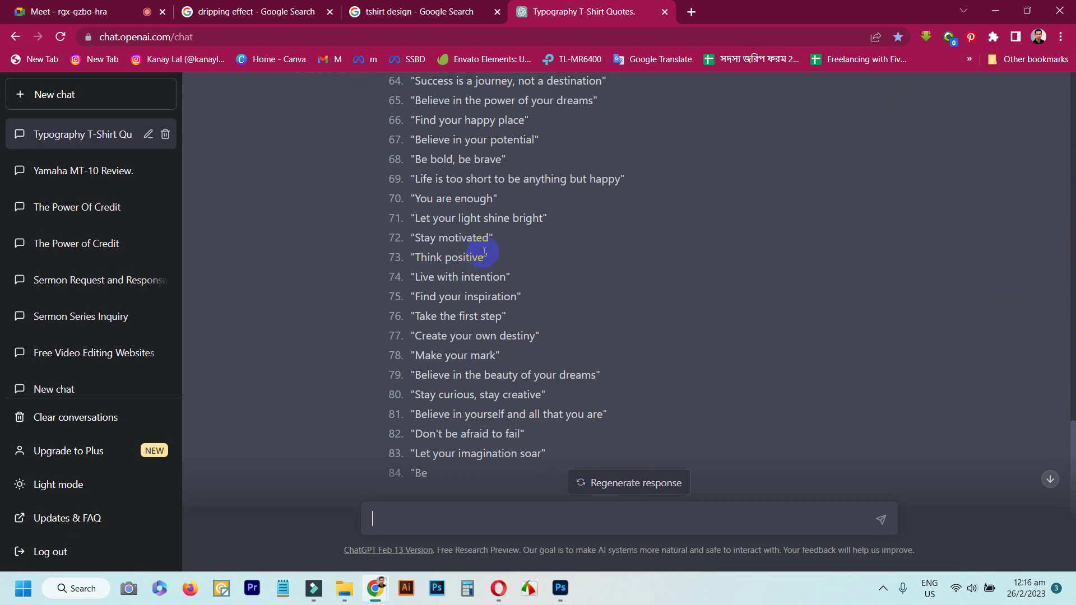
scroll(484, 252, "up", 20)
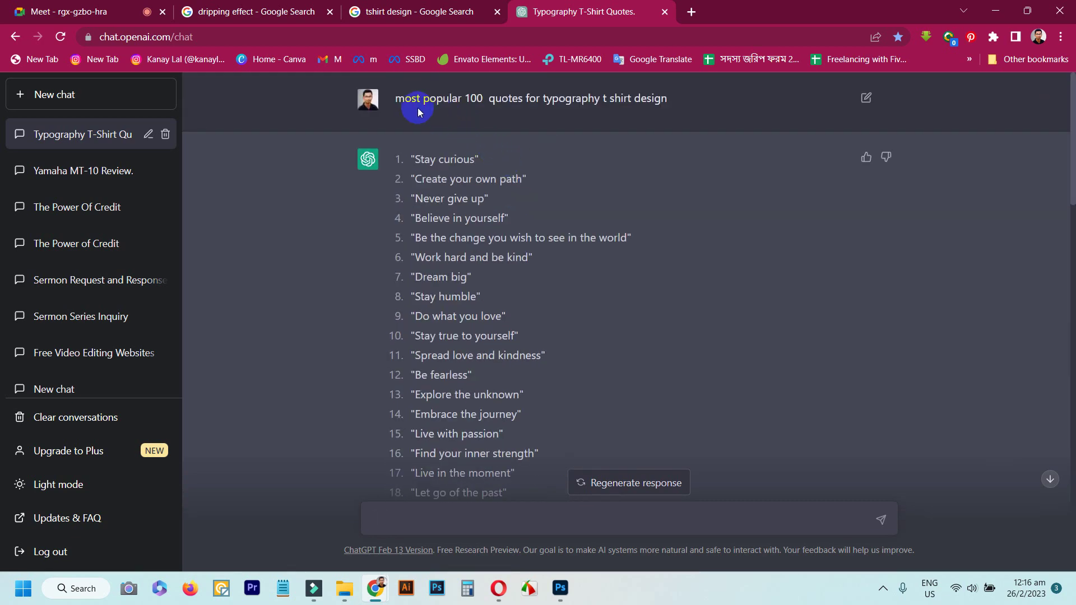
- Copy the submitted prompt into a new message and change the number of quotes to 20
left_click_drag(395, 101, 680, 102)
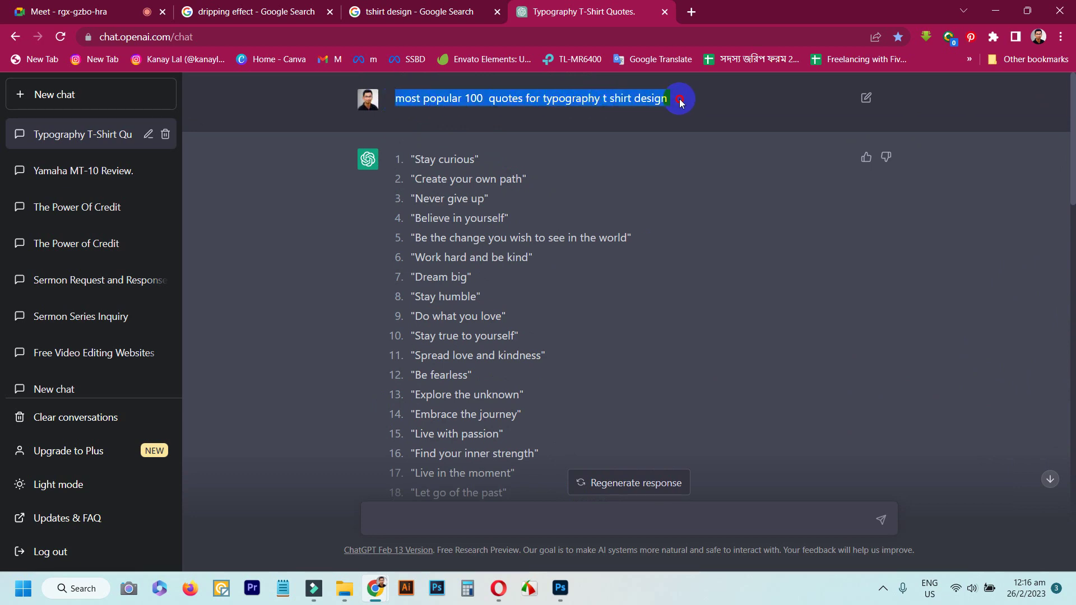
right_click(664, 99)
left_click(684, 112)
scroll(591, 365, "down", 15)
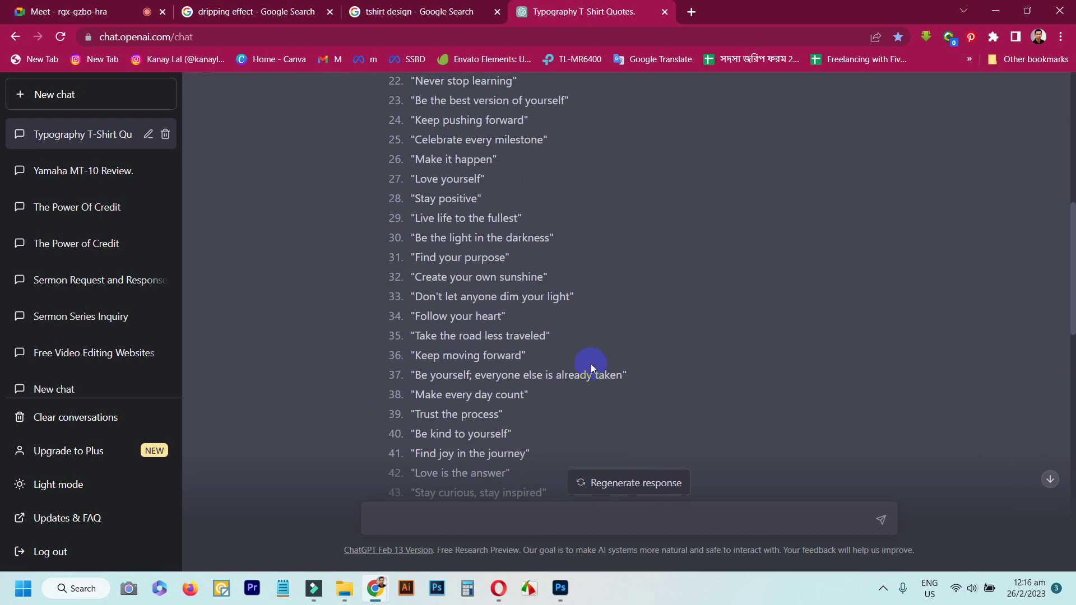
scroll(586, 376, "down", 7)
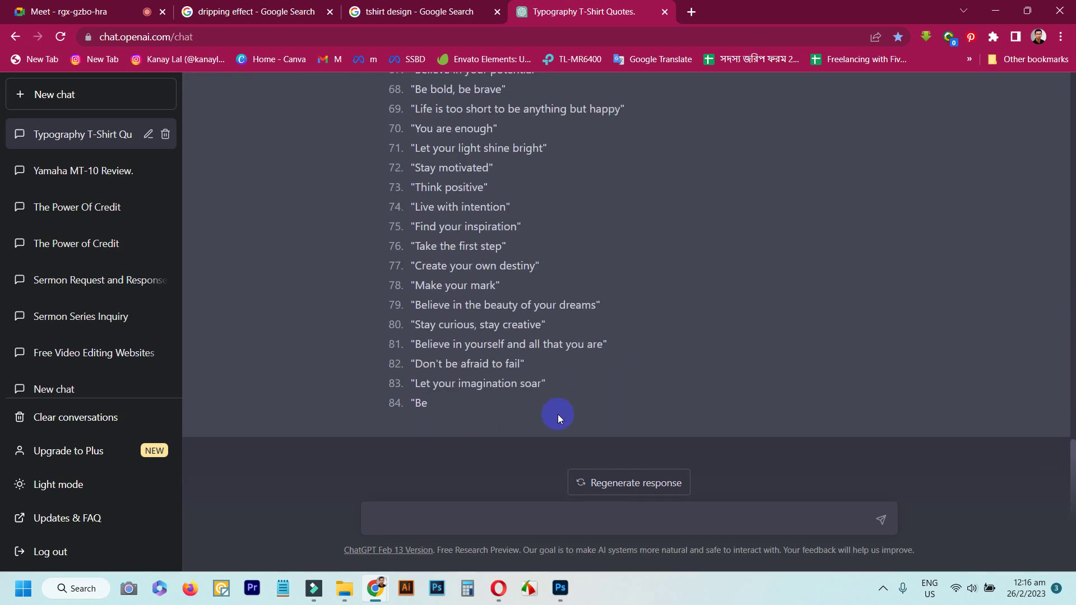
right_click(447, 511)
left_click(497, 379)
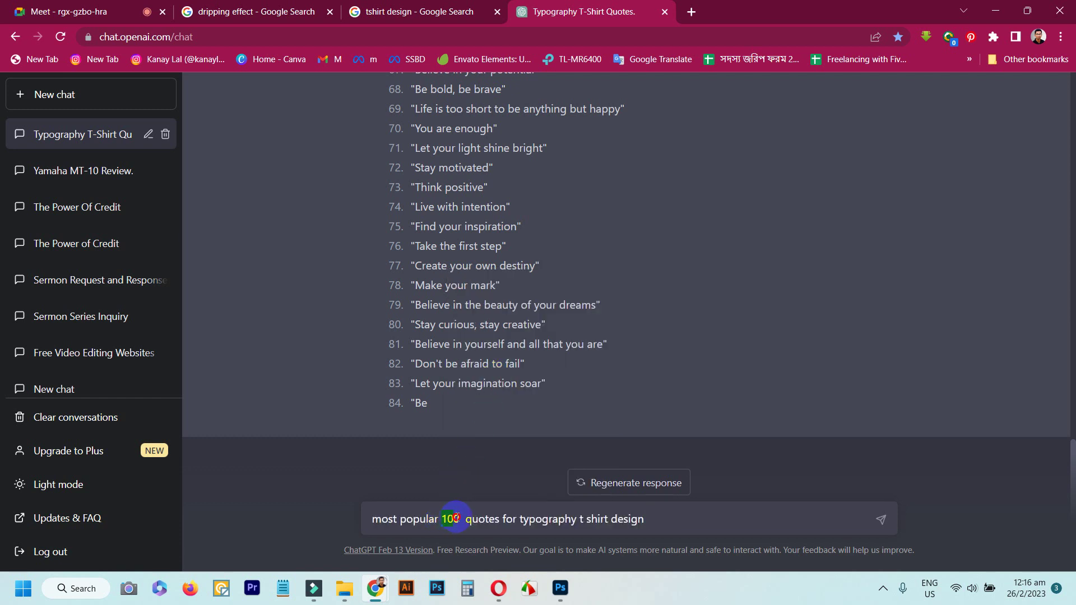
type("20")
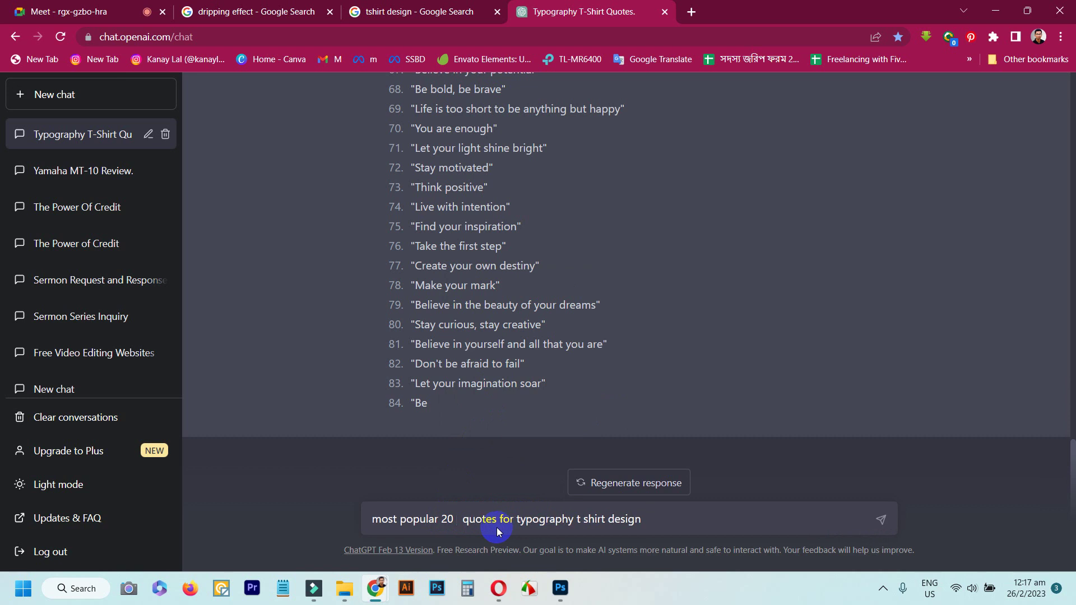
- Add "Ester Sunday" before "quotes" in the 20-quote typography t-shirt prompt and submit it
type(" Ester")
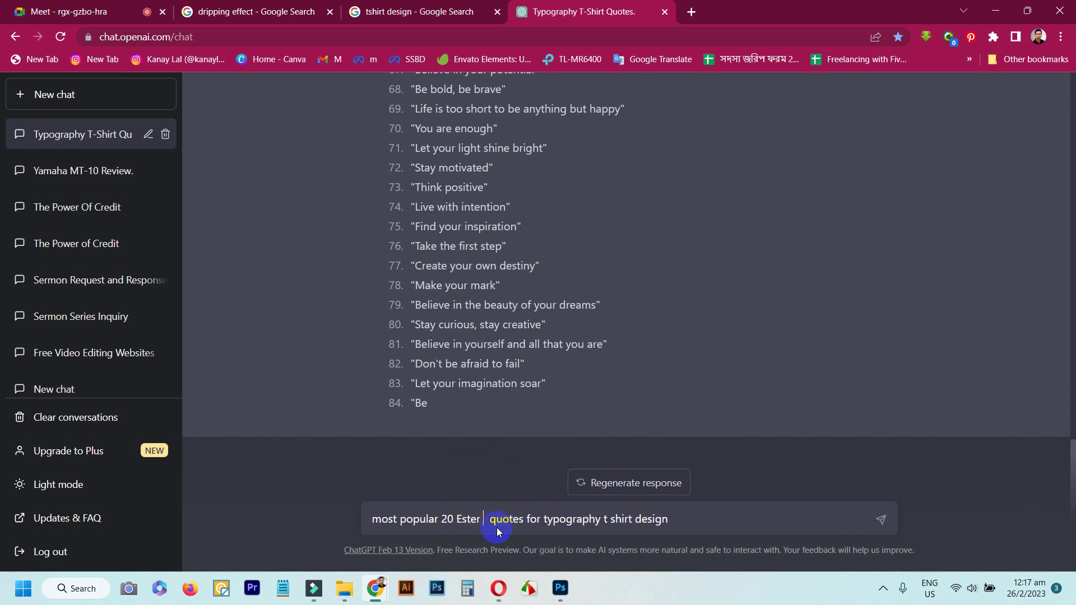
type(" Sunday")
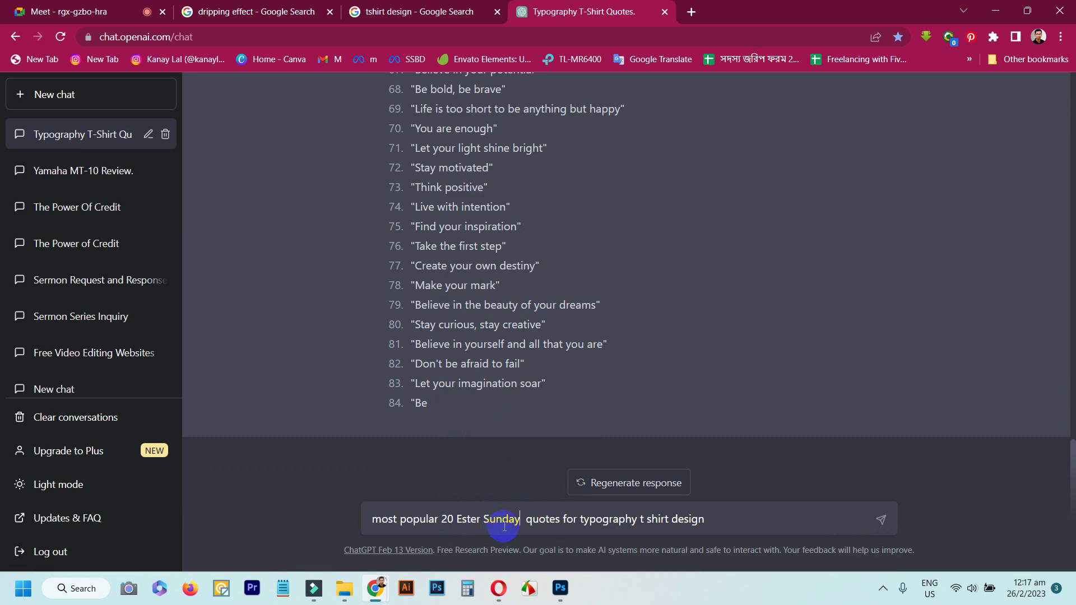
key("Return")
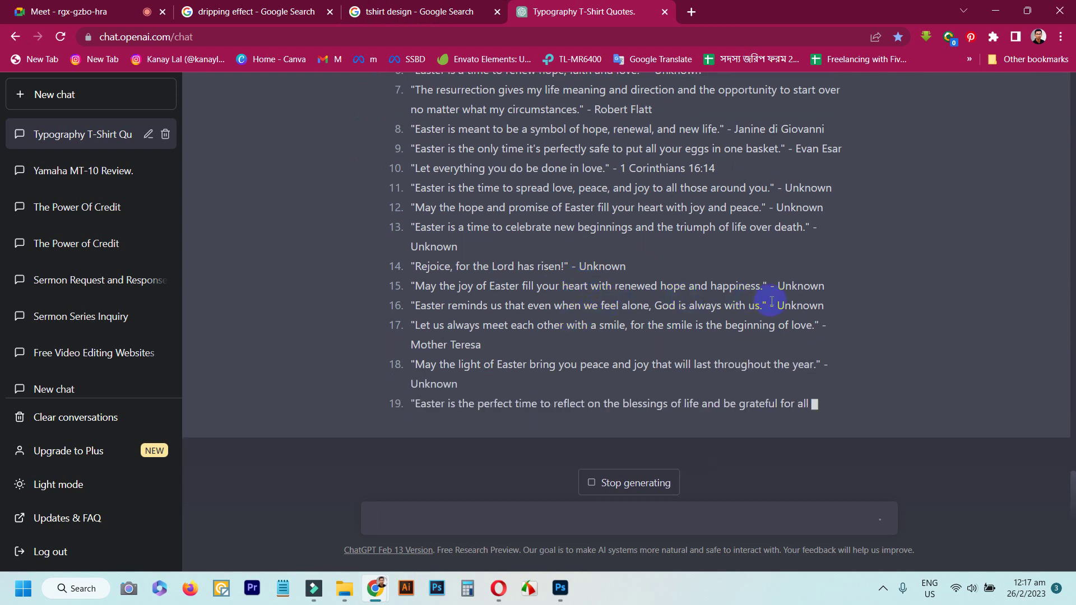
- Review the generated Easter quotes from the end of the list back up to the submitted prompt
left_click_drag(764, 305, 487, 265)
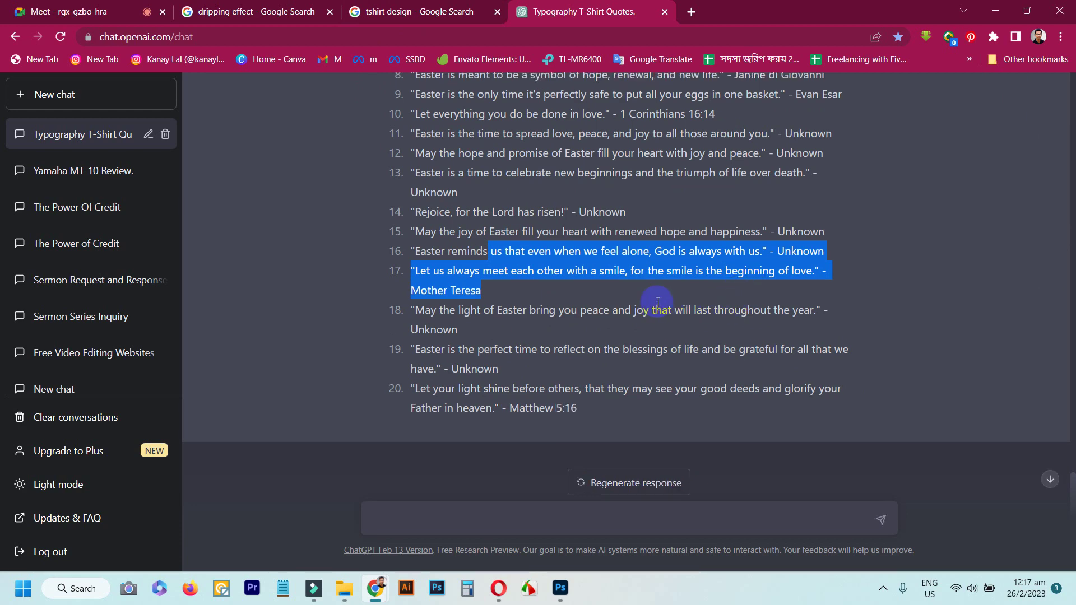
scroll(653, 305, "up", 5)
scroll(574, 336, "down", 4)
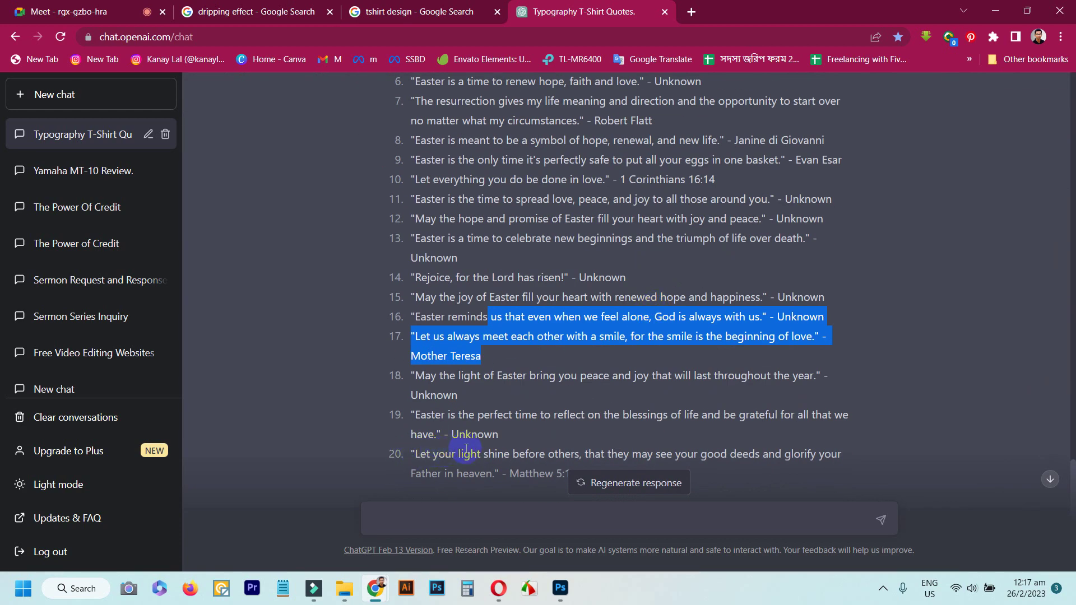
scroll(503, 422, "up", 5)
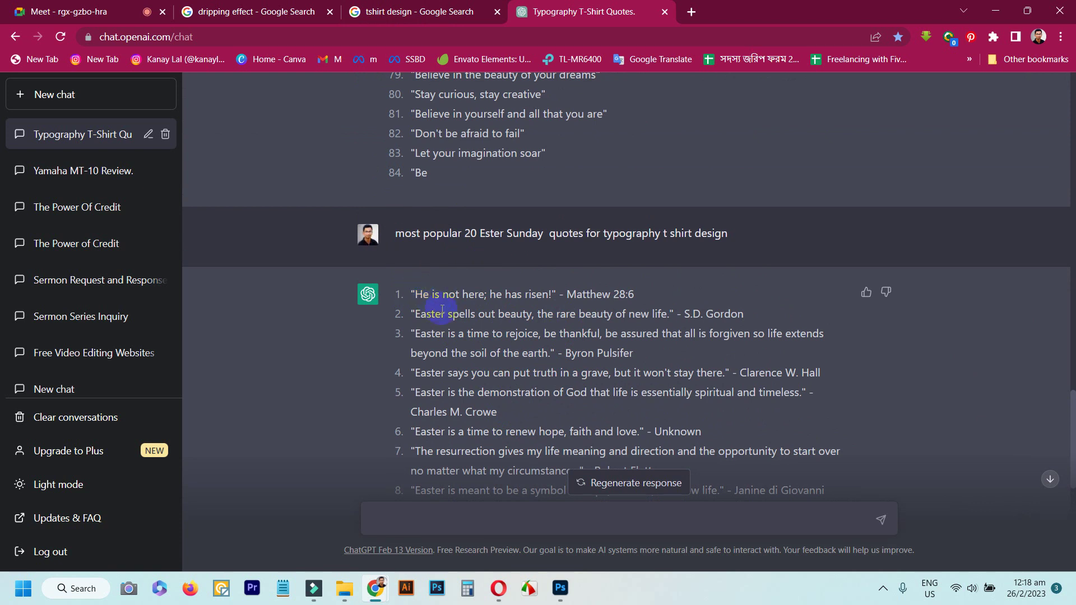
scroll(445, 317, "up", 9)
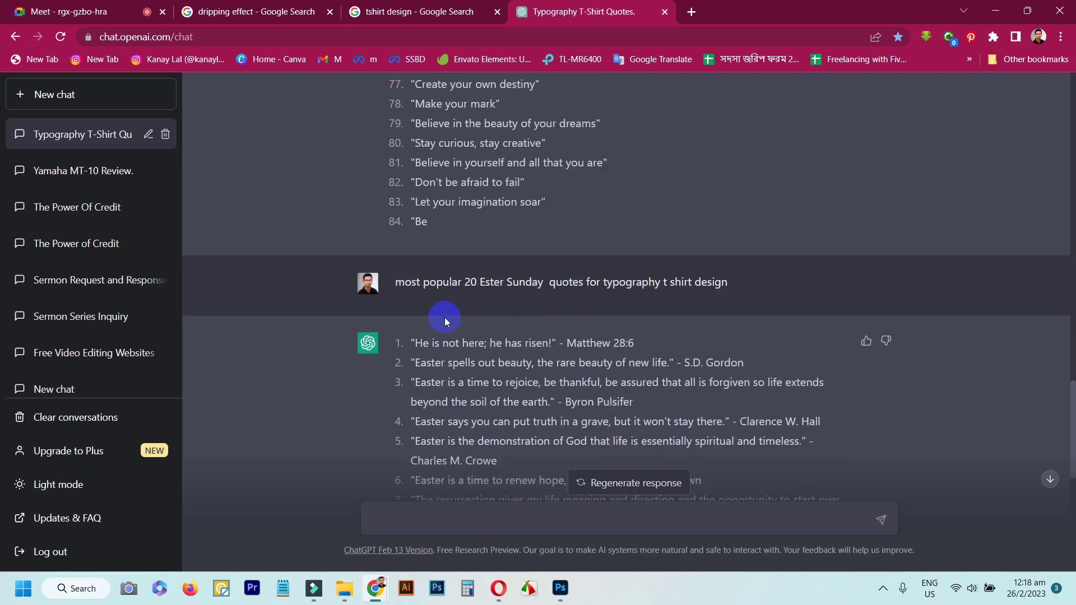